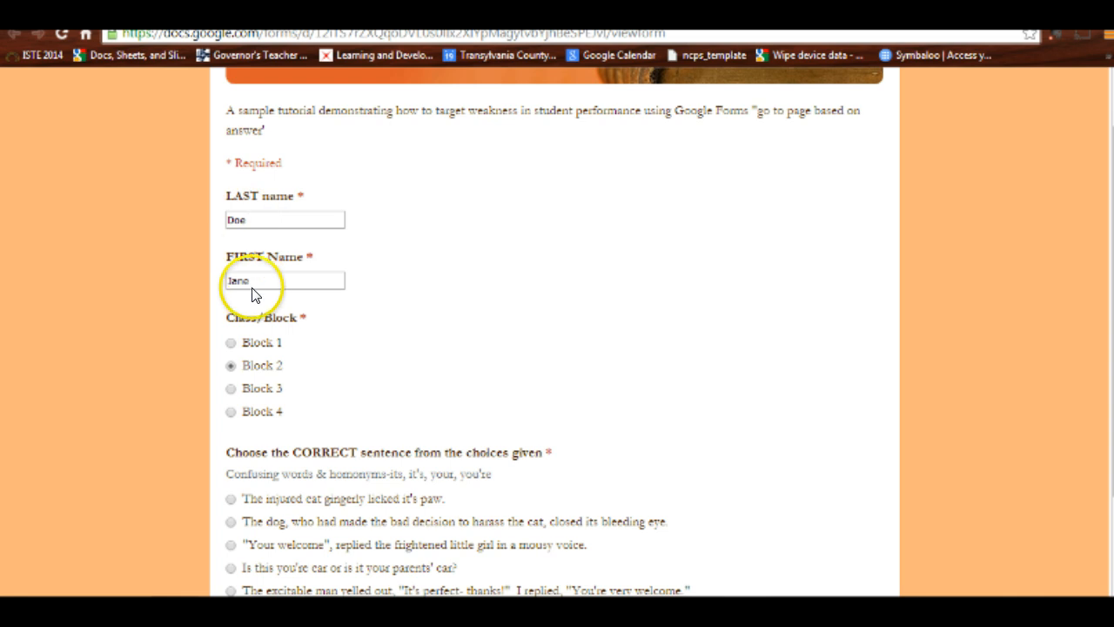
Step: Answer the sentence question with "The injured cat gingerly licked it's paw.", continue, and review the follow-up page
scroll(266, 282, down, 3)
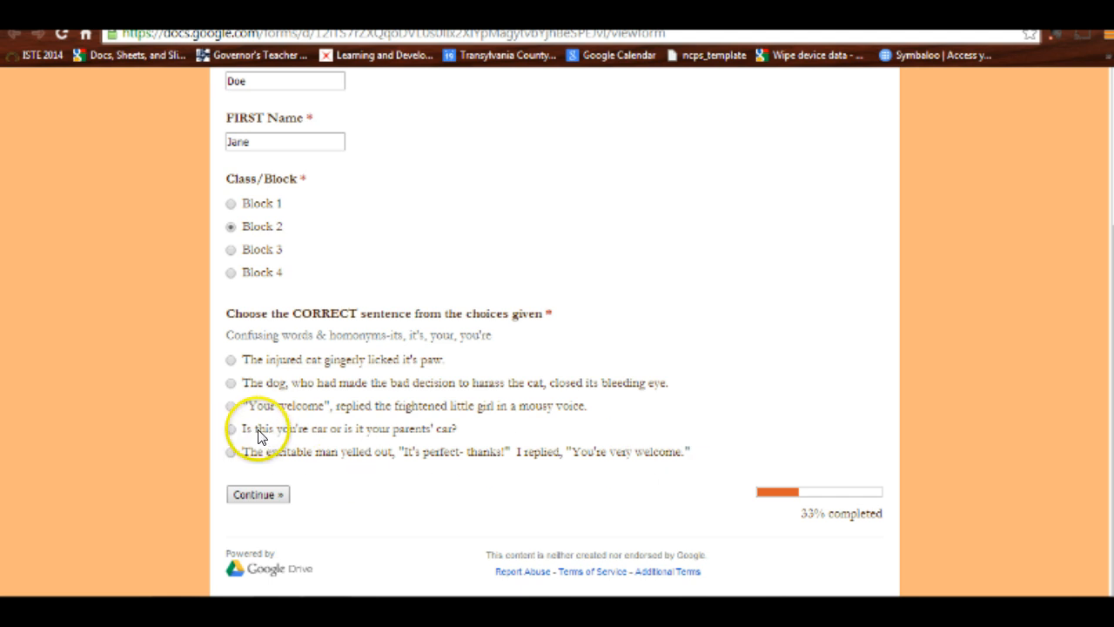
click(232, 364)
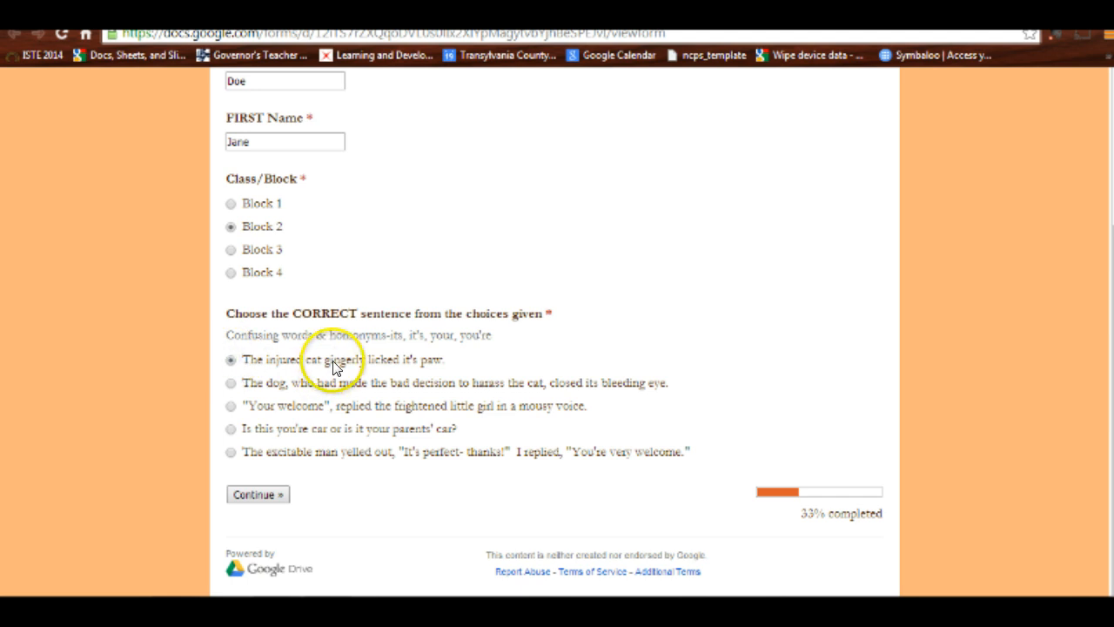
click(258, 495)
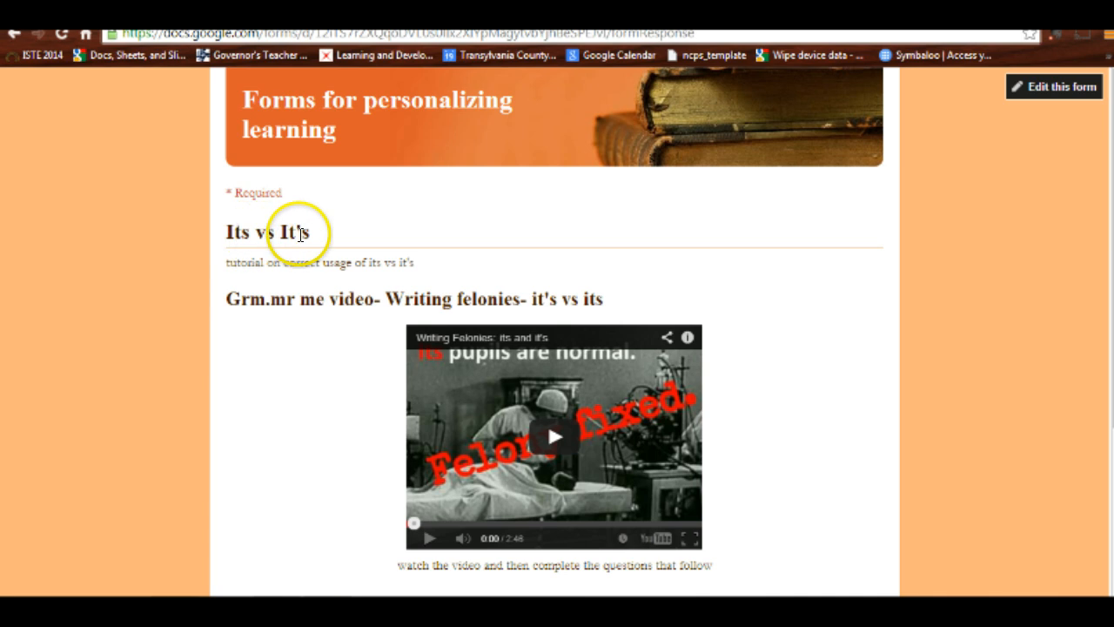
scroll(589, 340, down, 1)
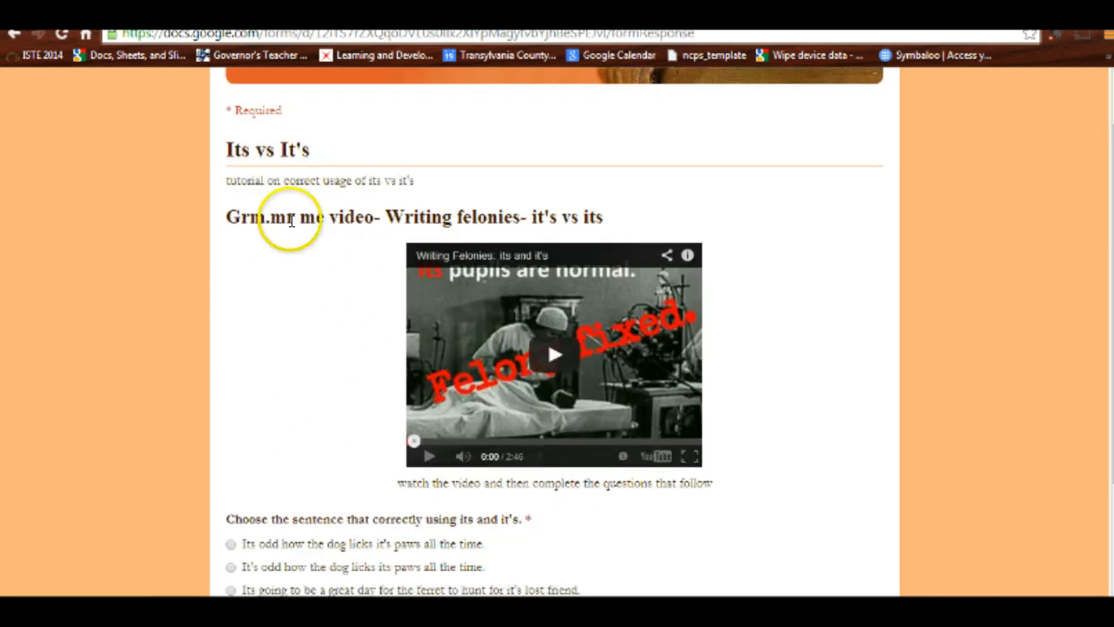
scroll(292, 235, down, 1)
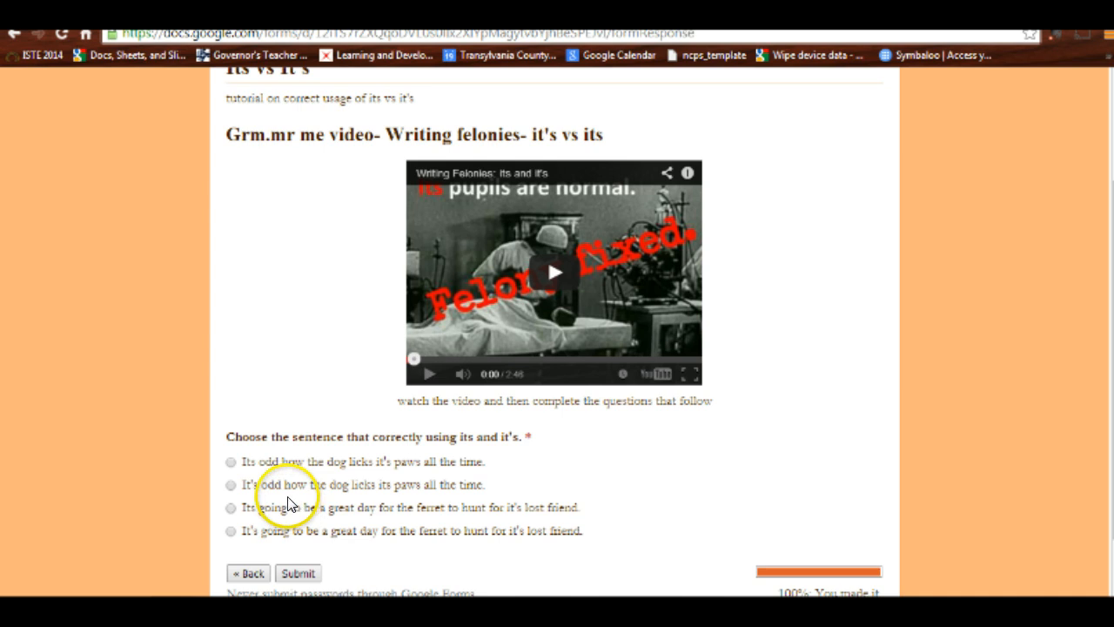
scroll(287, 484, up, 1)
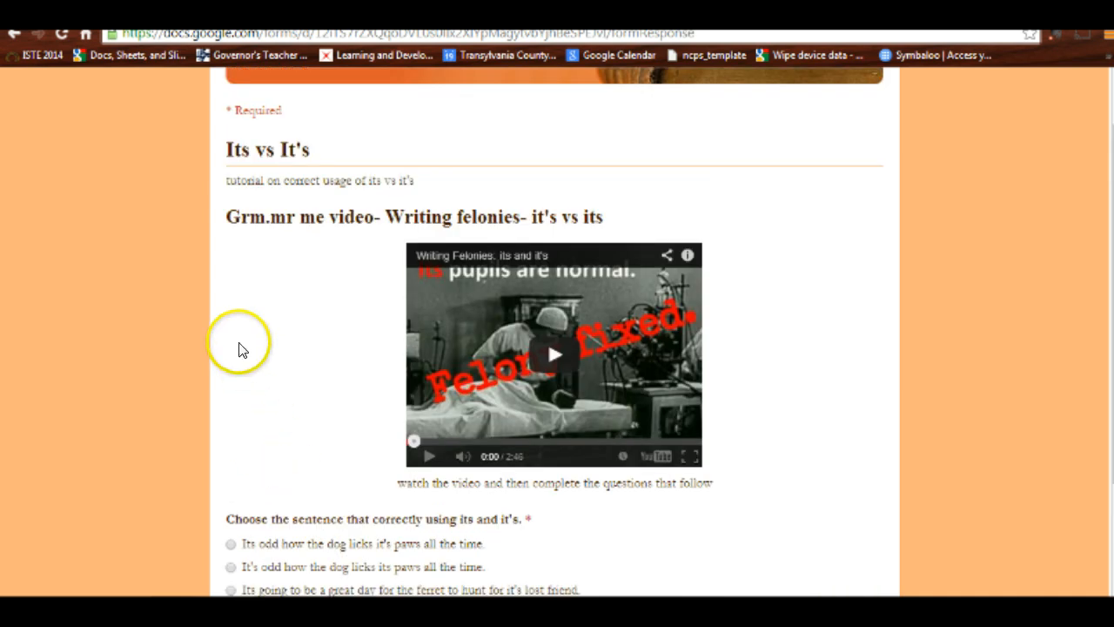
Step: Return to the first form page, change the sentence answer to the "Your welcome" option, and continue to its follow-up page
click(12, 35)
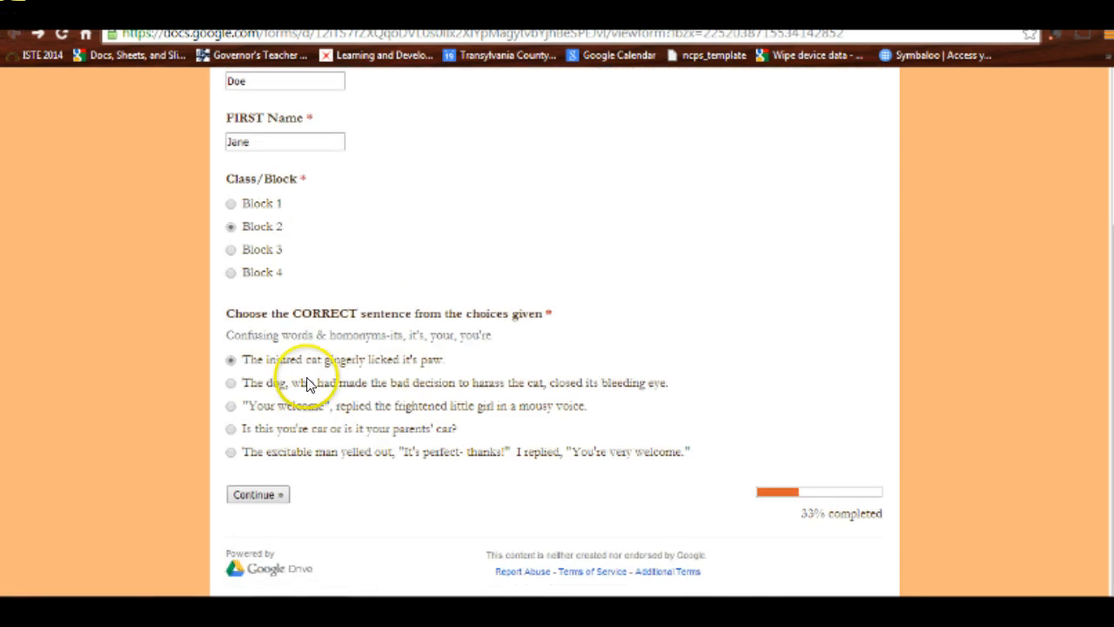
click(231, 405)
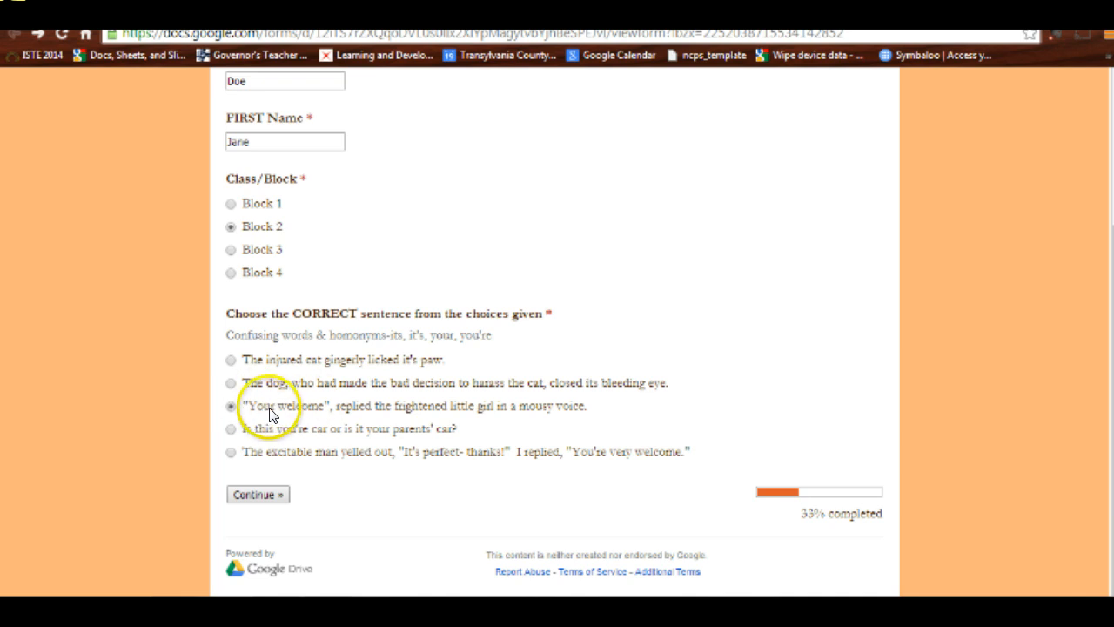
click(255, 495)
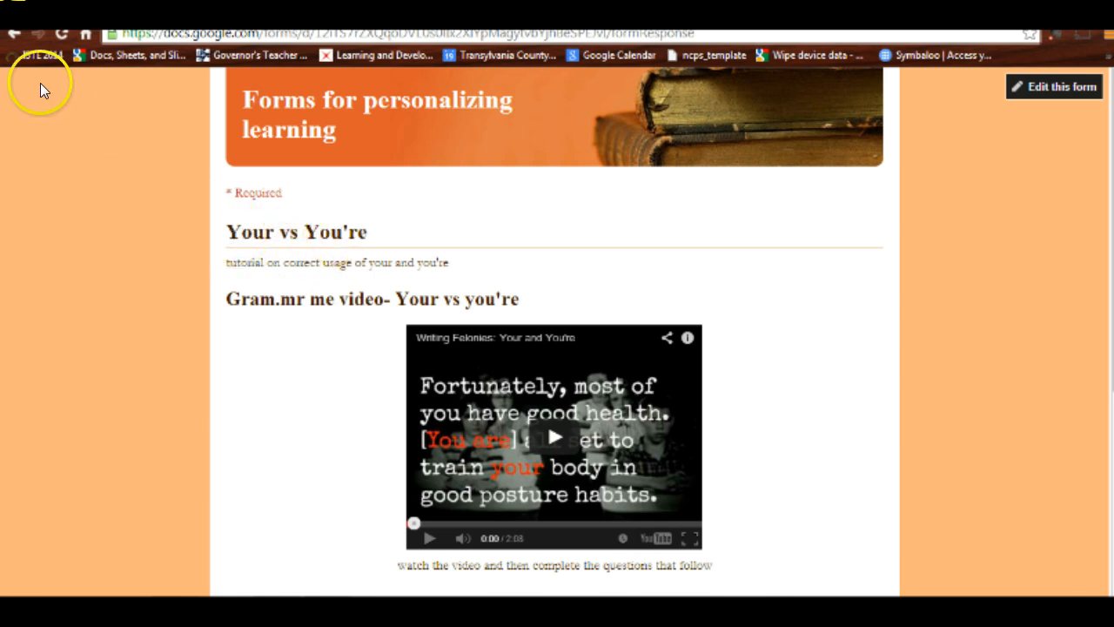
Step: Return to the first form page and continue with "The excitable man yelled out" sentence as the answer
click(13, 35)
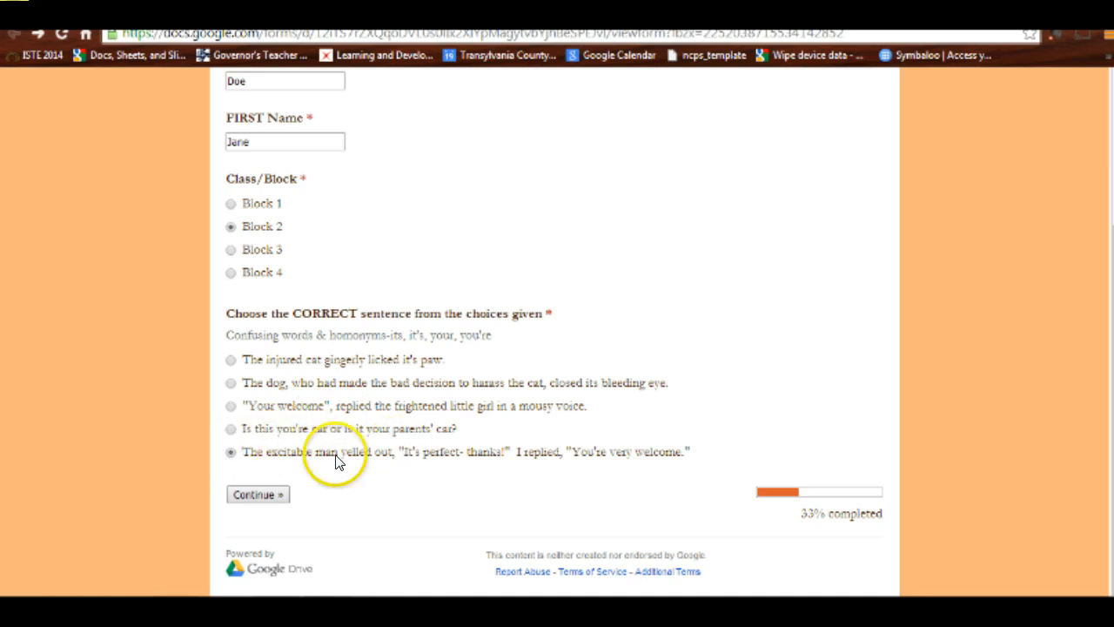
click(247, 494)
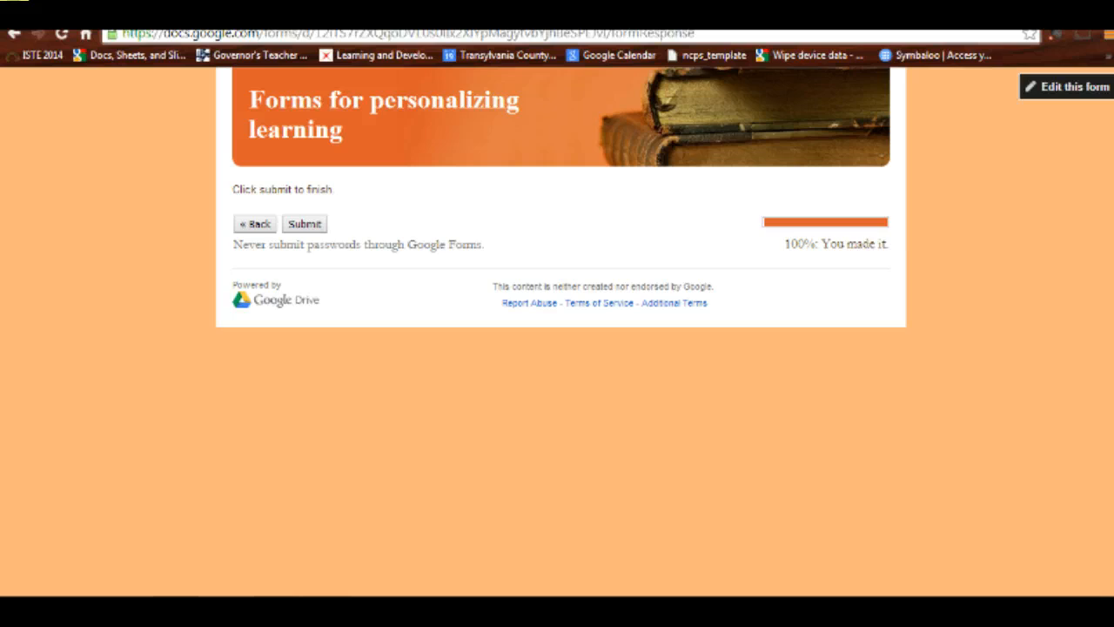
Step: Switch to editing the form and open the "Choose the CORRECT sentence from the choices given" question for editing
click(1059, 90)
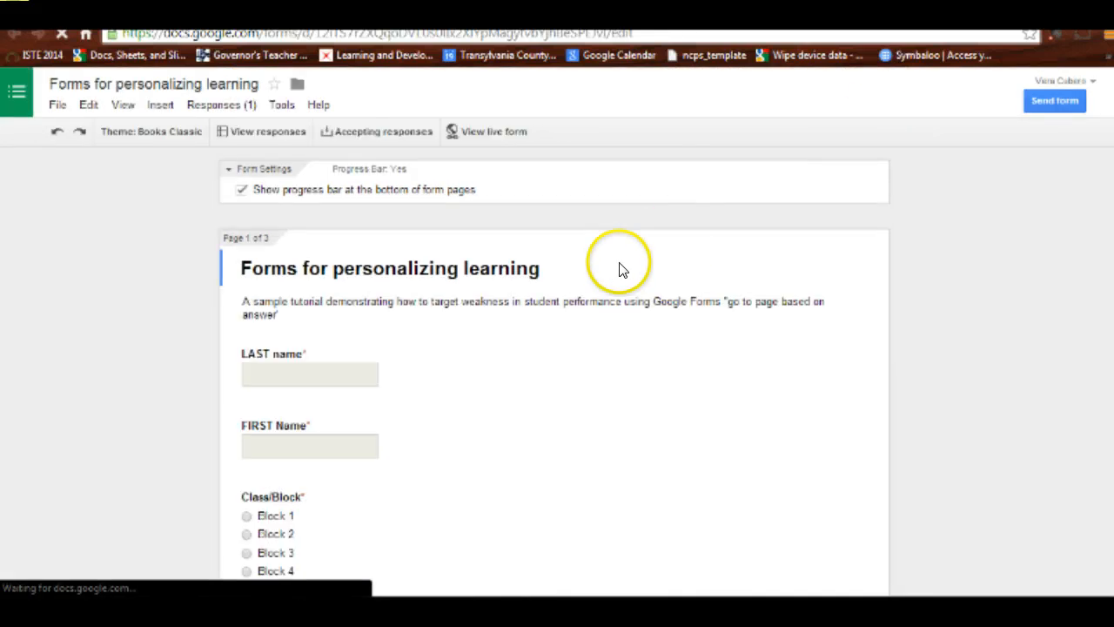
scroll(610, 275, down, 1)
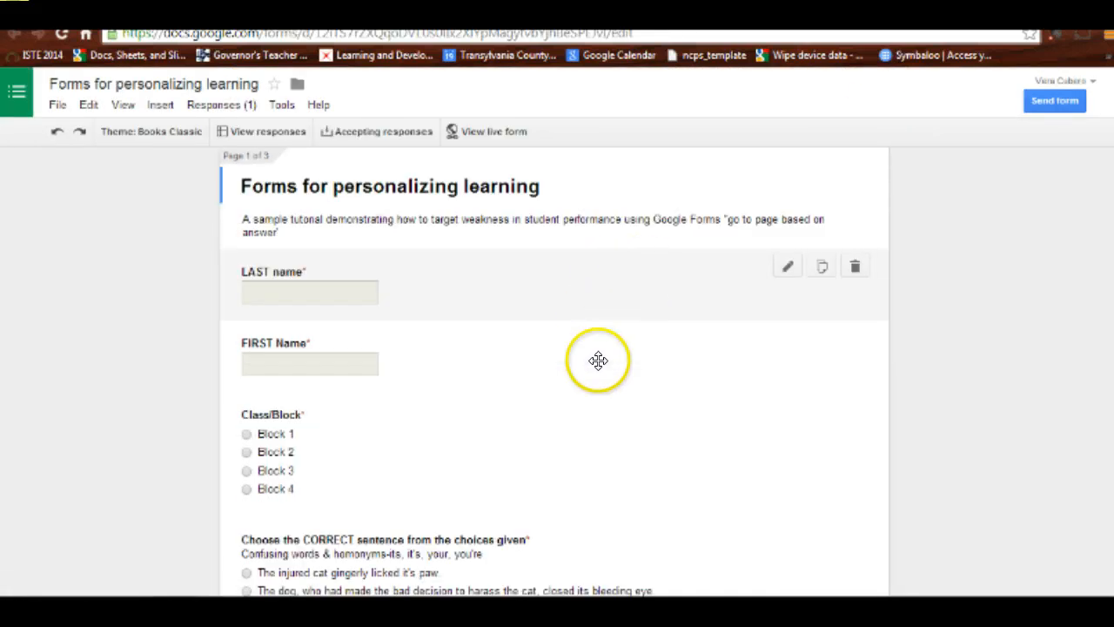
scroll(570, 340, down, 2)
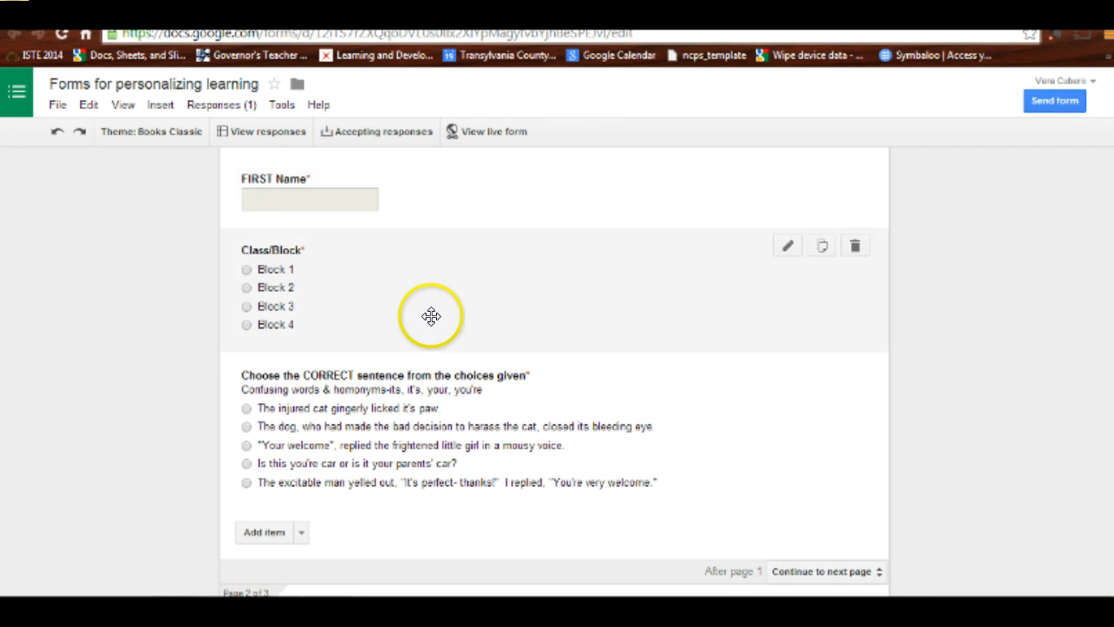
scroll(459, 276, down, 2)
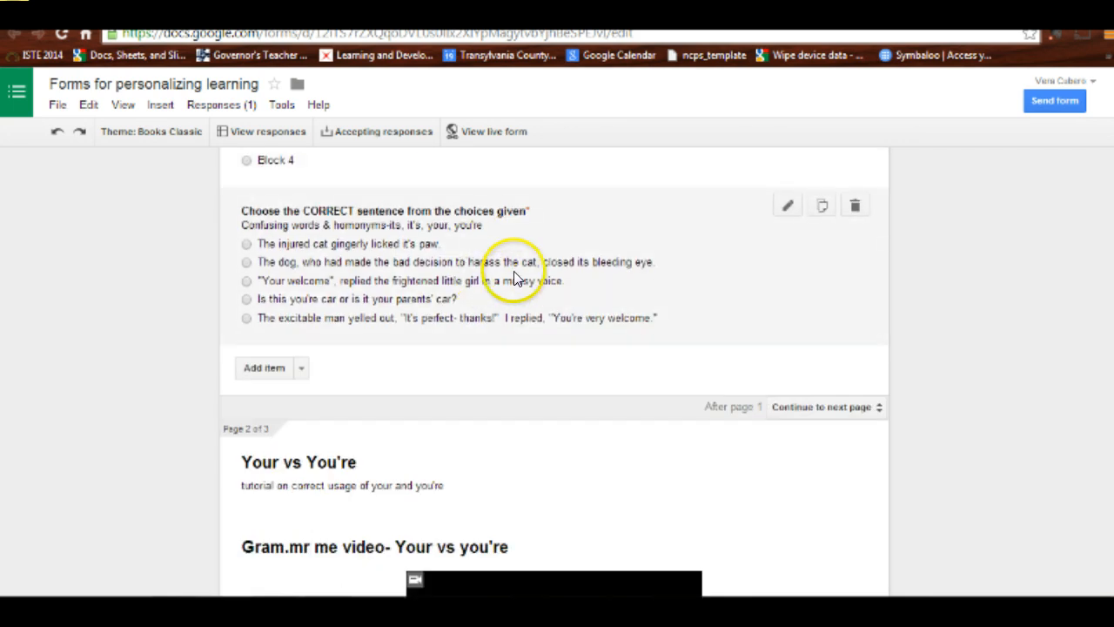
scroll(509, 289, down, 1)
scroll(348, 254, up, 1)
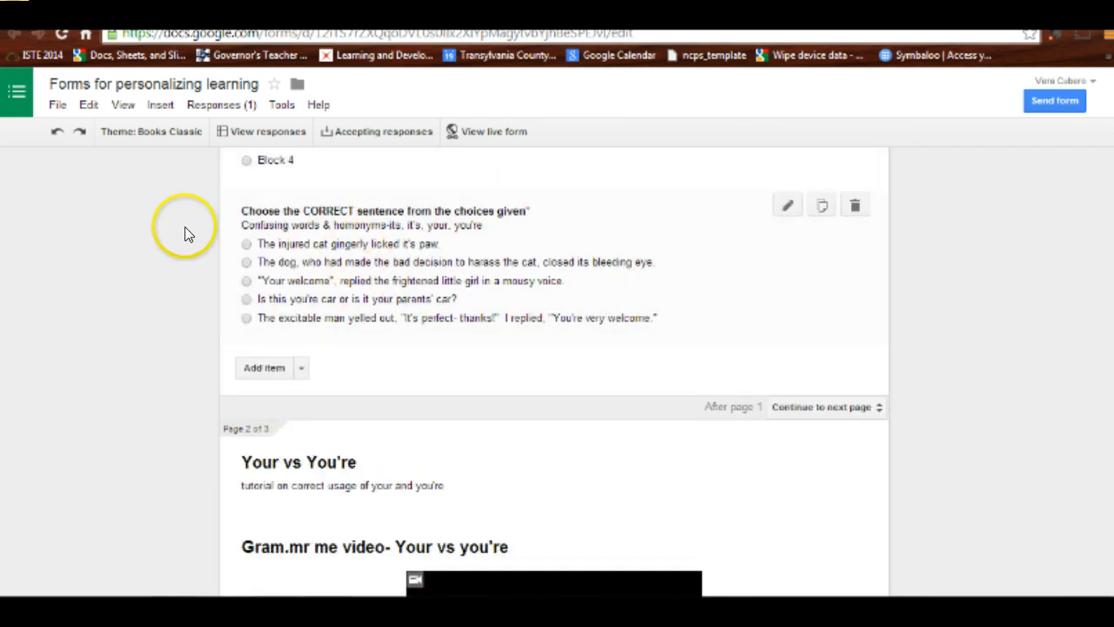
click(784, 205)
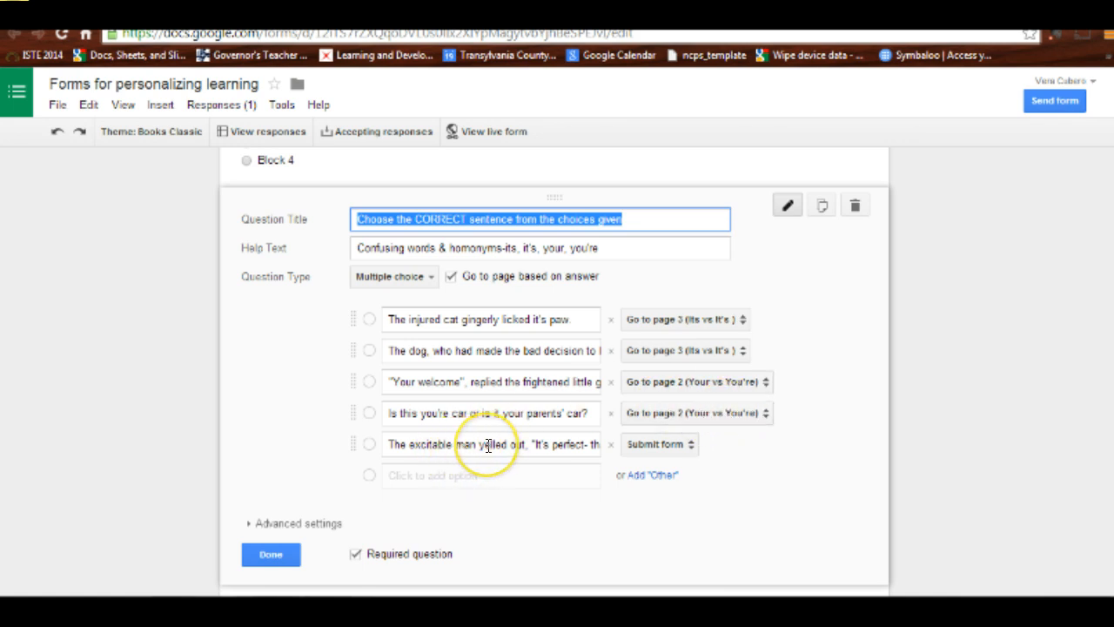
Step: Examine the page destinations available for the answers of the sentence question, leaving the settings as they are
click(688, 444)
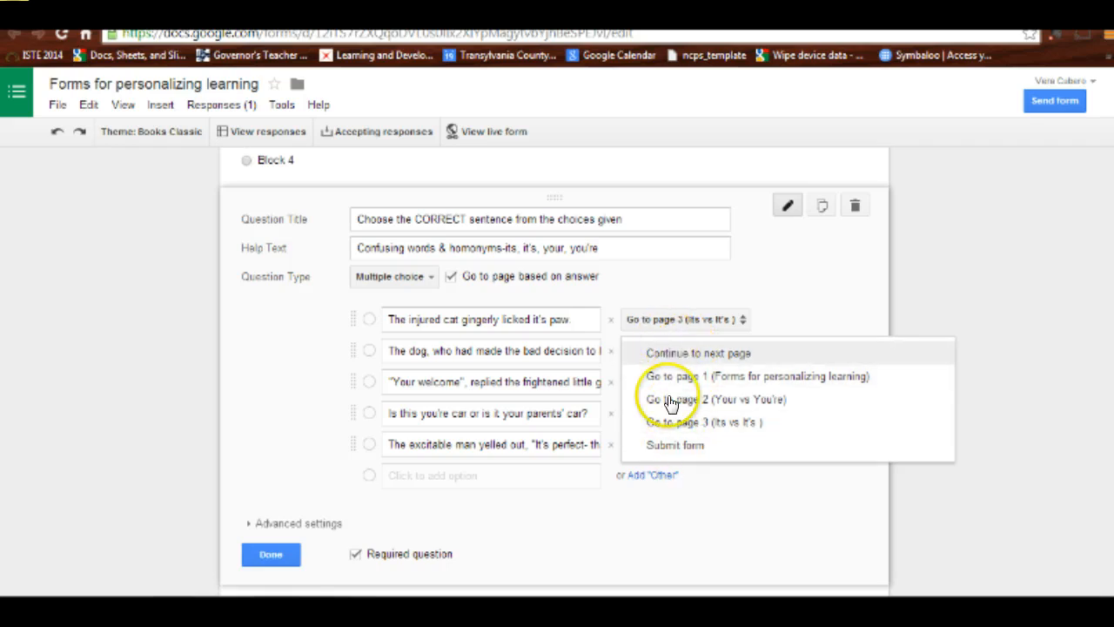
click(741, 316)
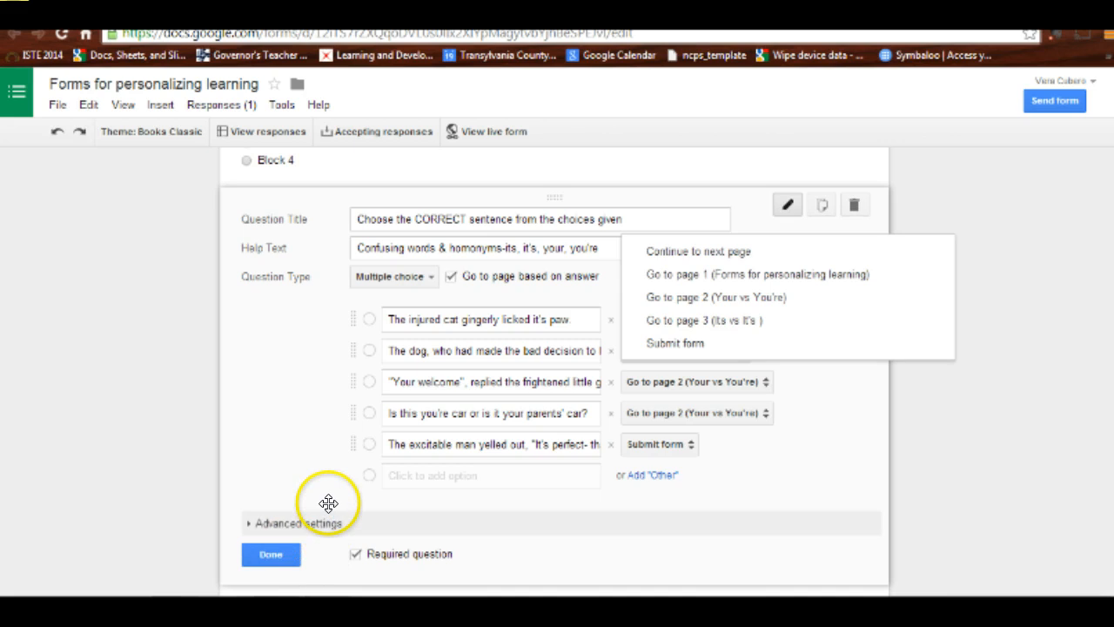
click(268, 444)
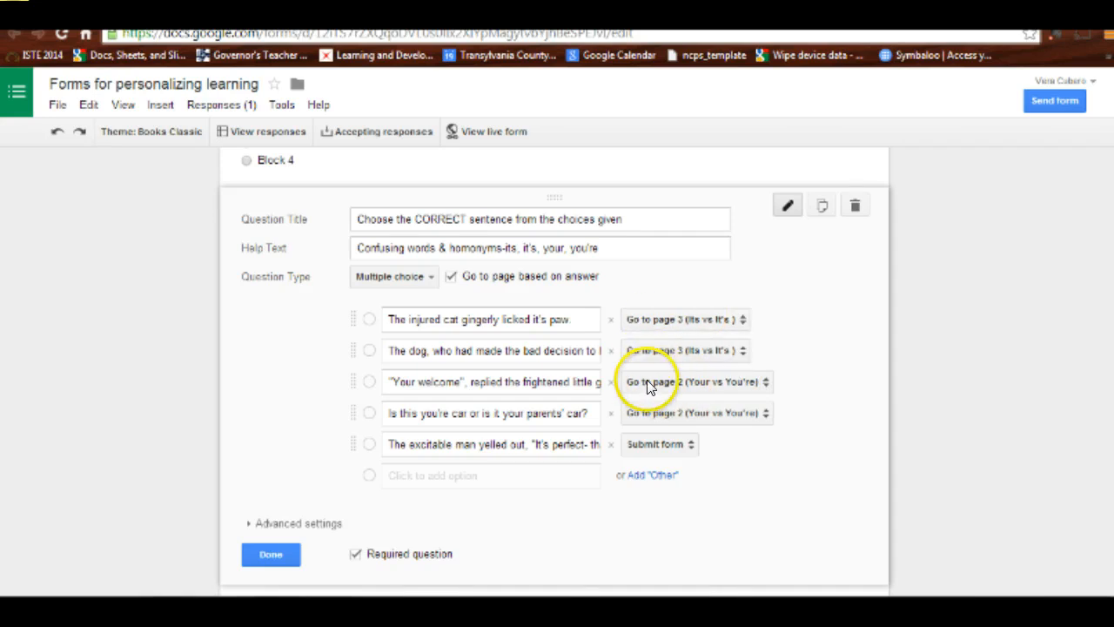
Step: Add a page break after the sentence question on page 1 and delete the new untitled page again
scroll(476, 489, down, 1)
scroll(477, 489, down, 3)
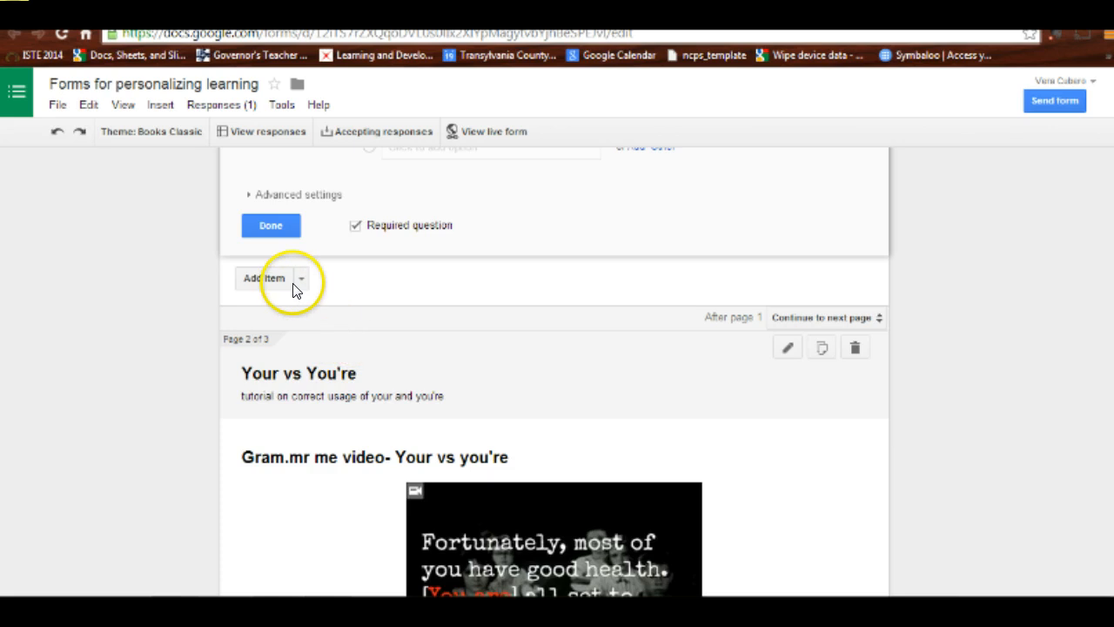
click(302, 278)
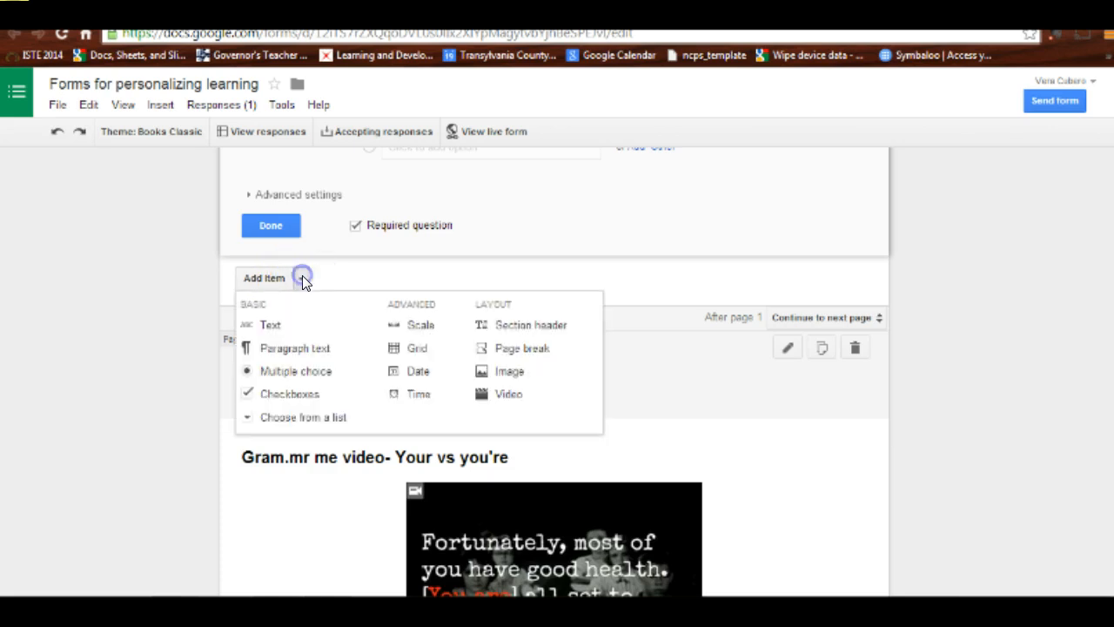
click(523, 349)
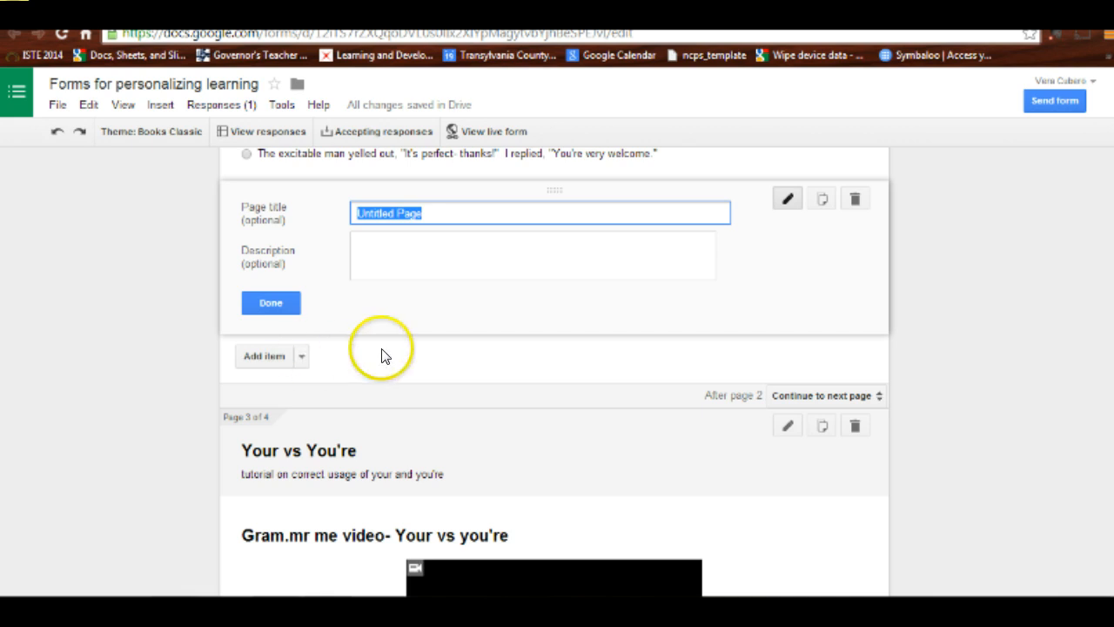
scroll(530, 383, up, 1)
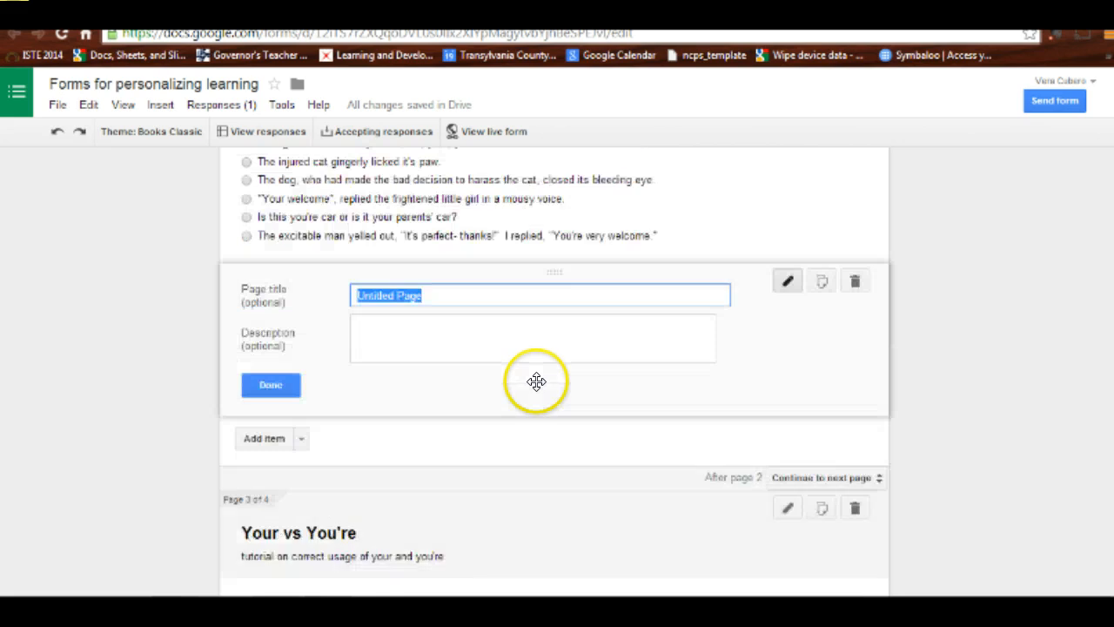
click(854, 283)
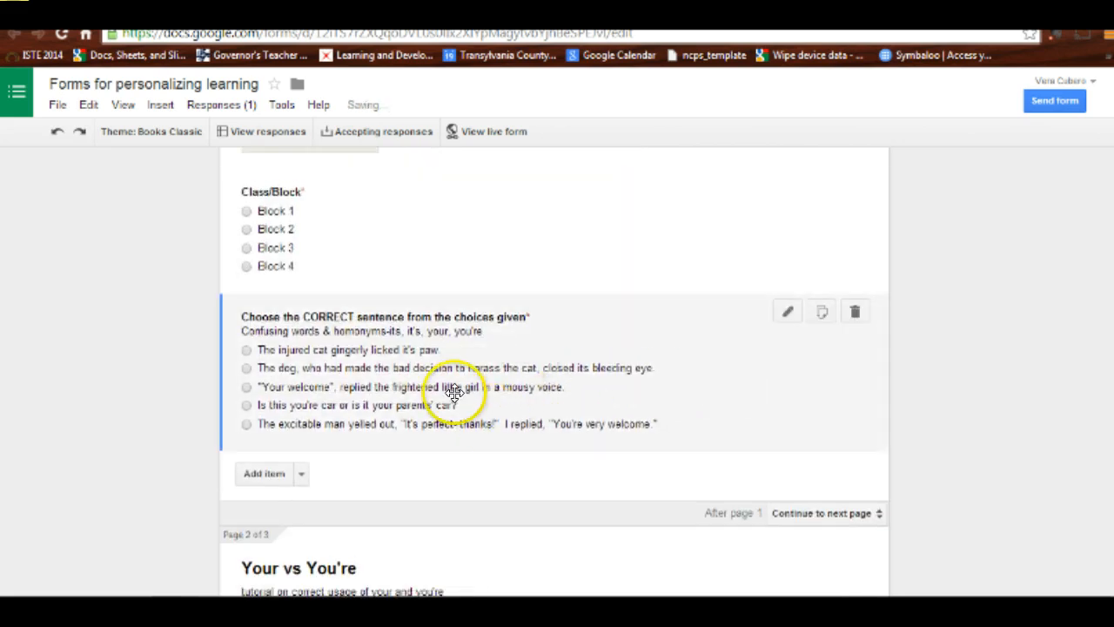
Step: Reopen the "Choose the CORRECT sentence" question and review its answer destinations and required setting
click(788, 312)
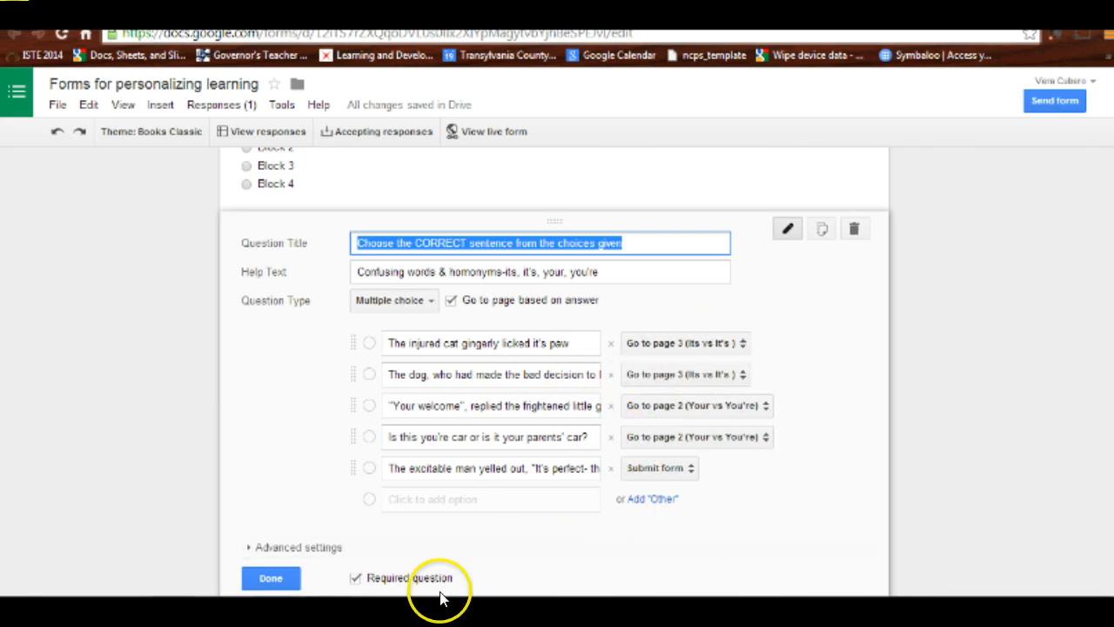
scroll(418, 557, down, 2)
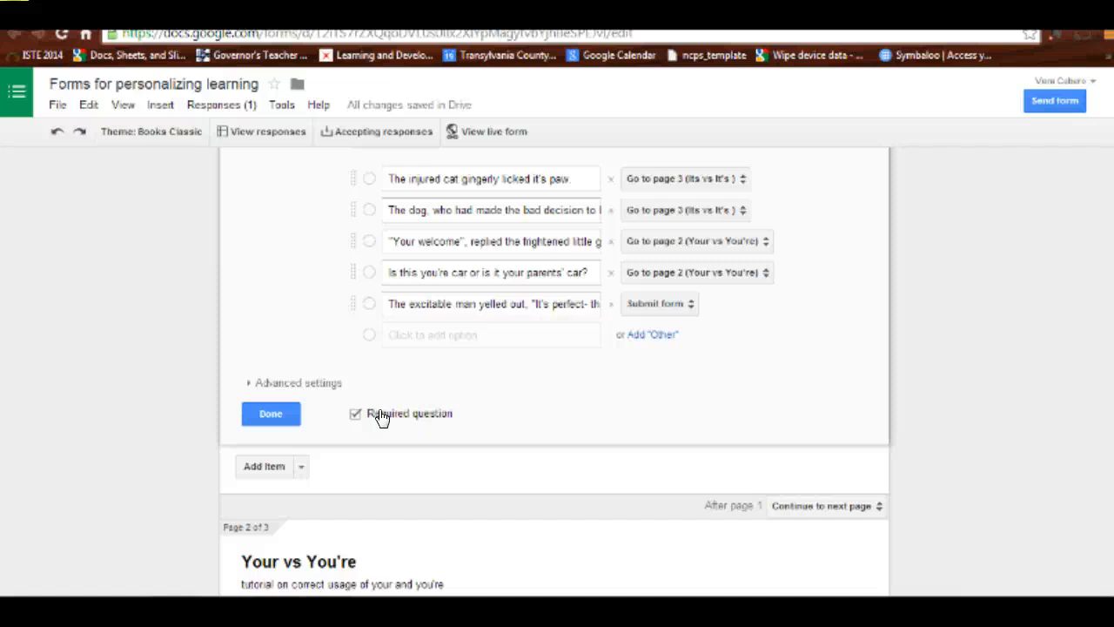
scroll(426, 407, up, 5)
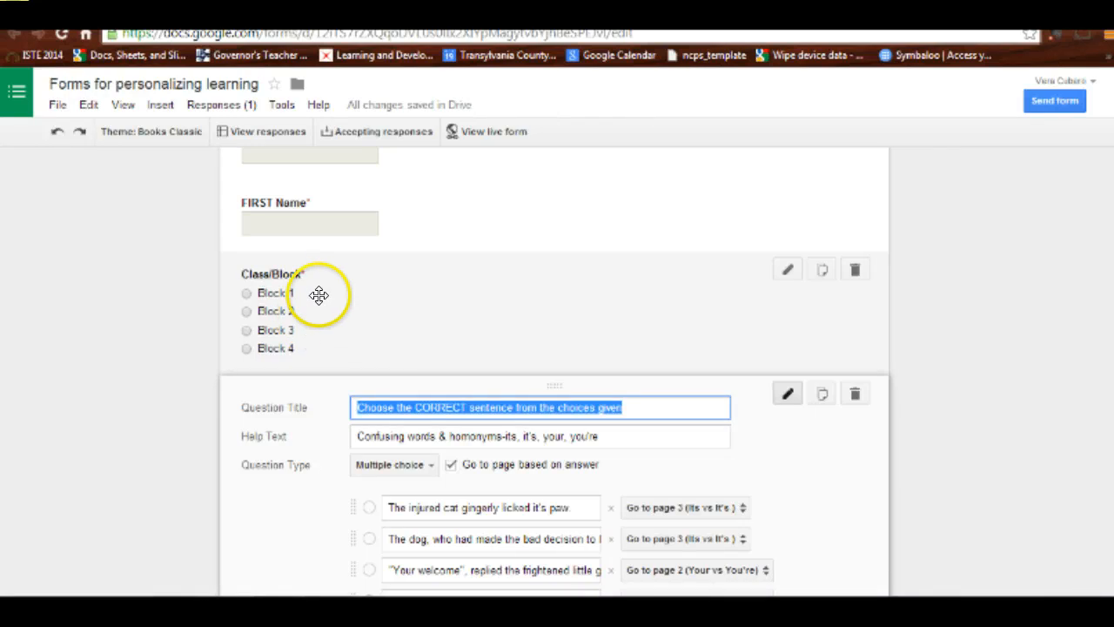
Step: Open the Class/Block question for editing and enable going to a page based on the answer
click(787, 270)
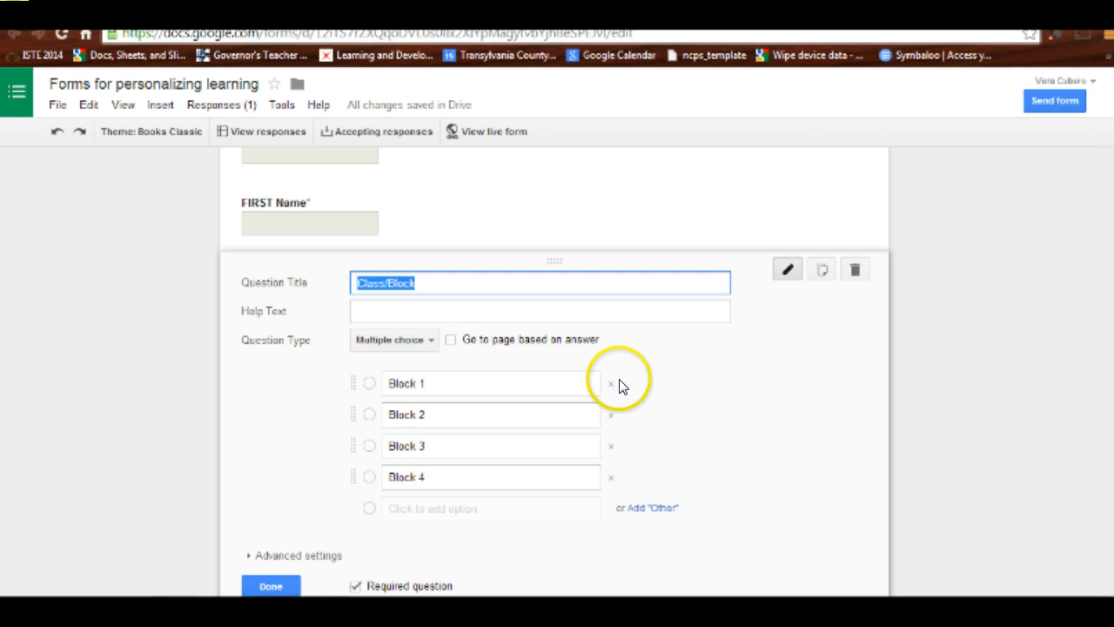
click(450, 339)
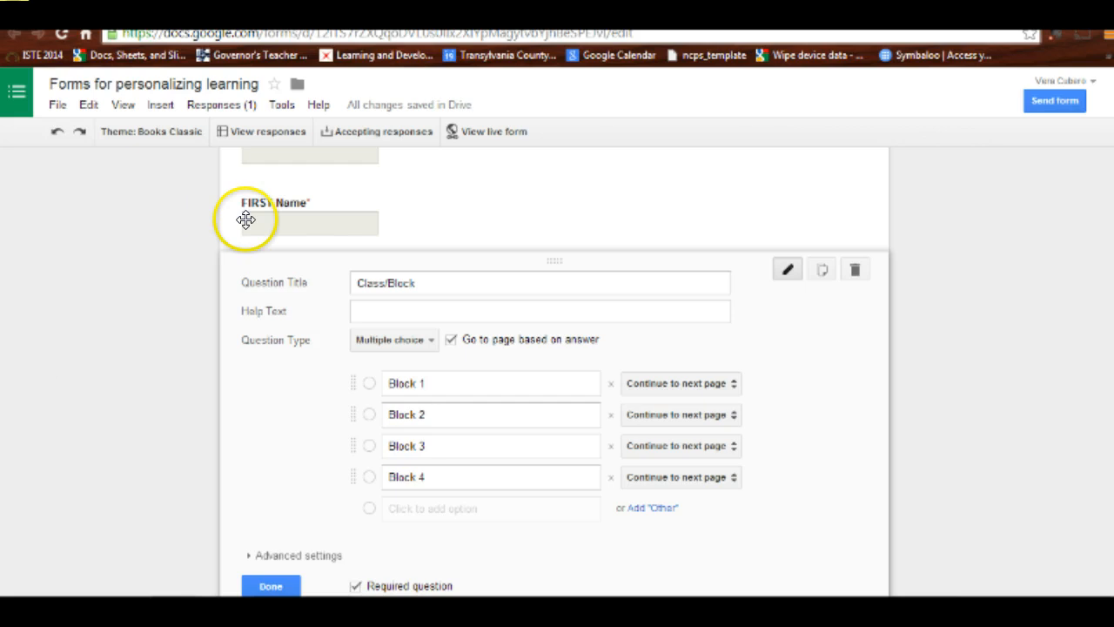
Step: Review the "Your vs You're" page with its video, follow-up question and text tutorial header
scroll(639, 386, down, 2)
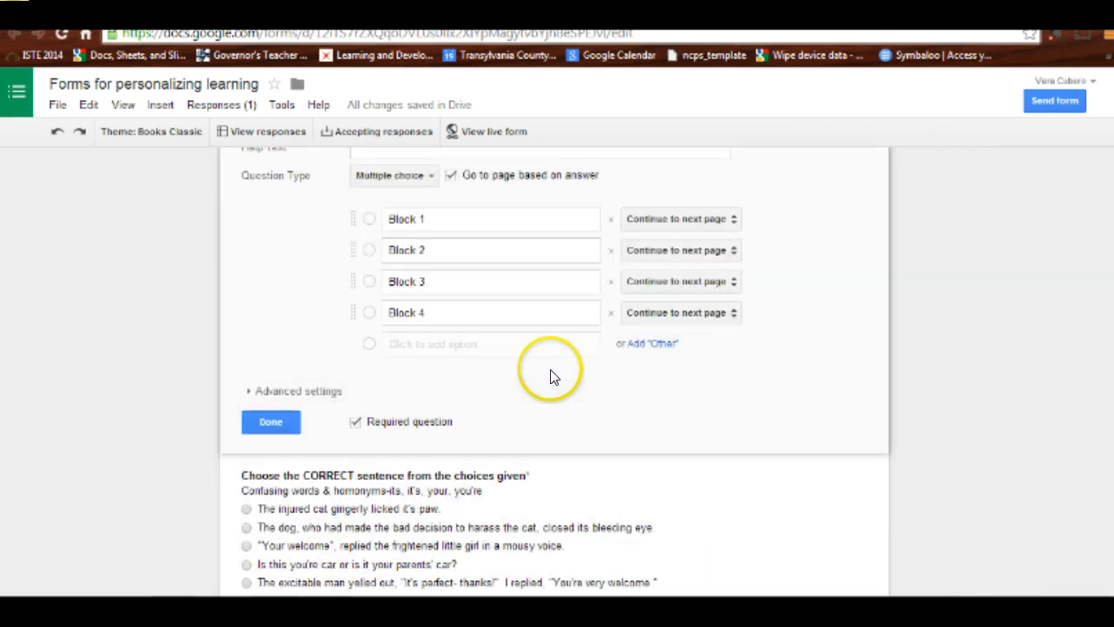
scroll(487, 403, down, 7)
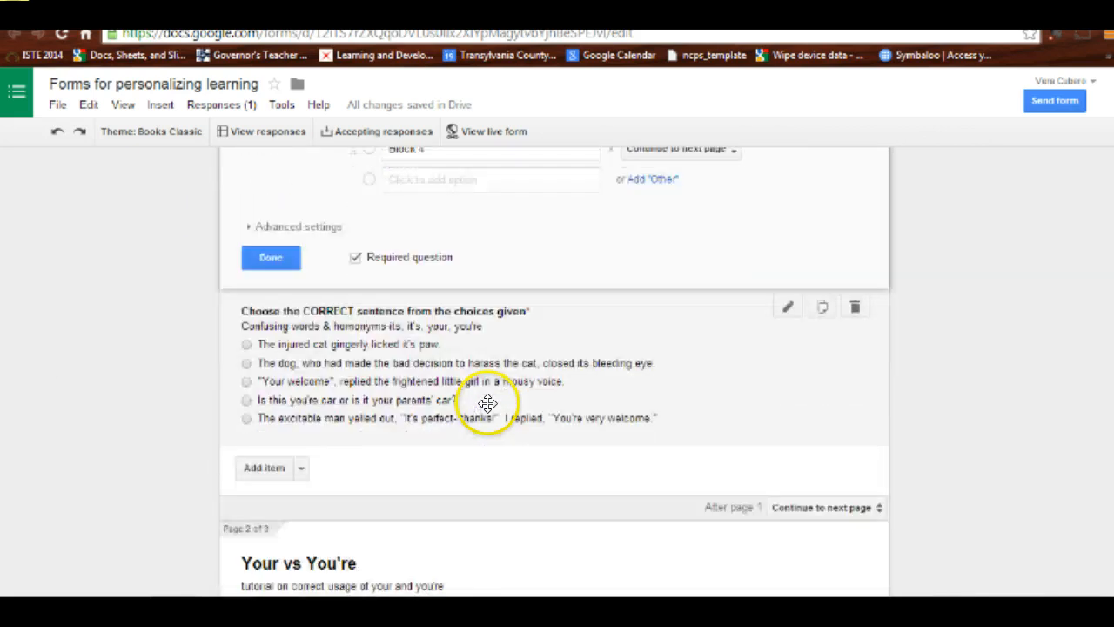
scroll(486, 402, down, 3)
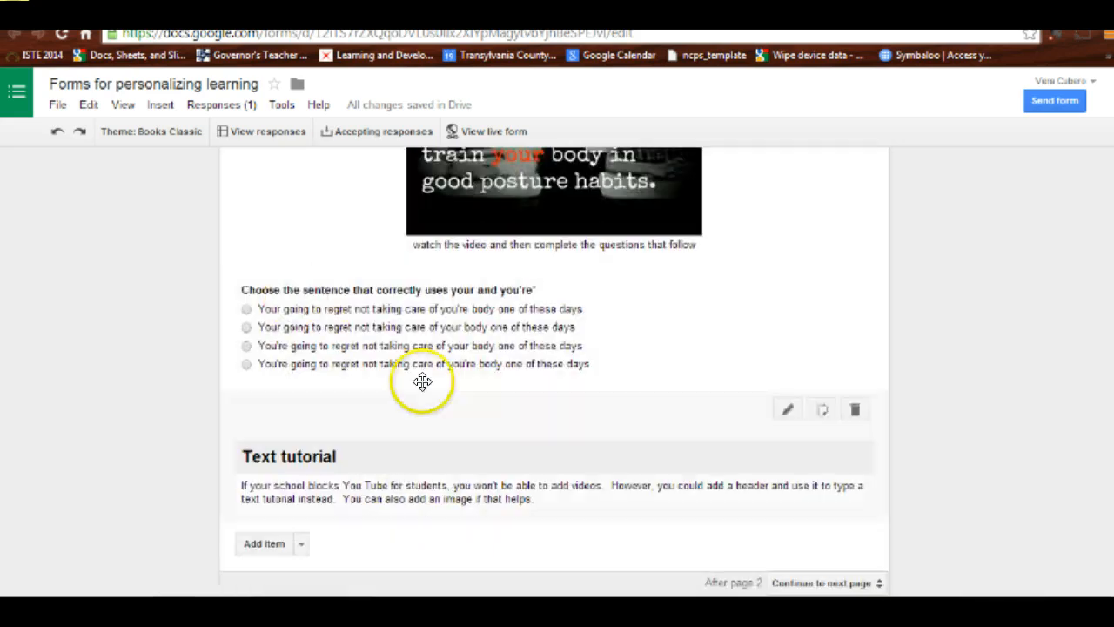